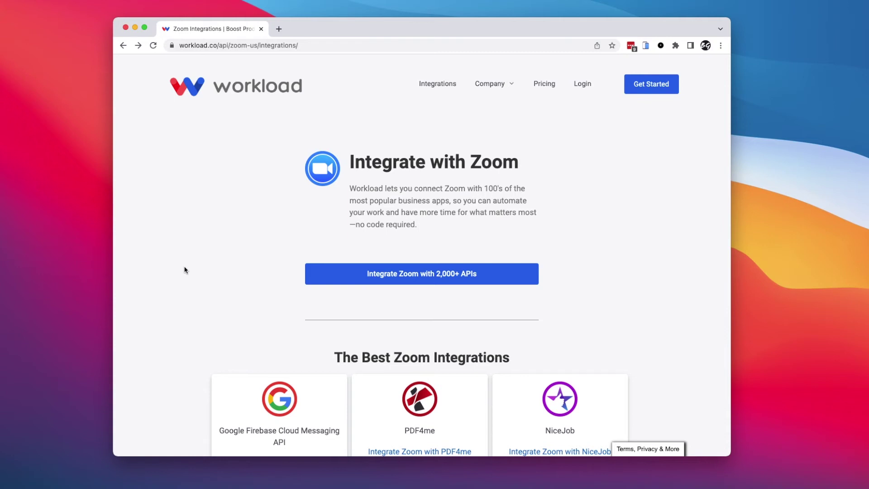
Check the page address, browse the dashboard, and start a new workflow.
{"action": "left_click", "coordinate": [319, 45]}
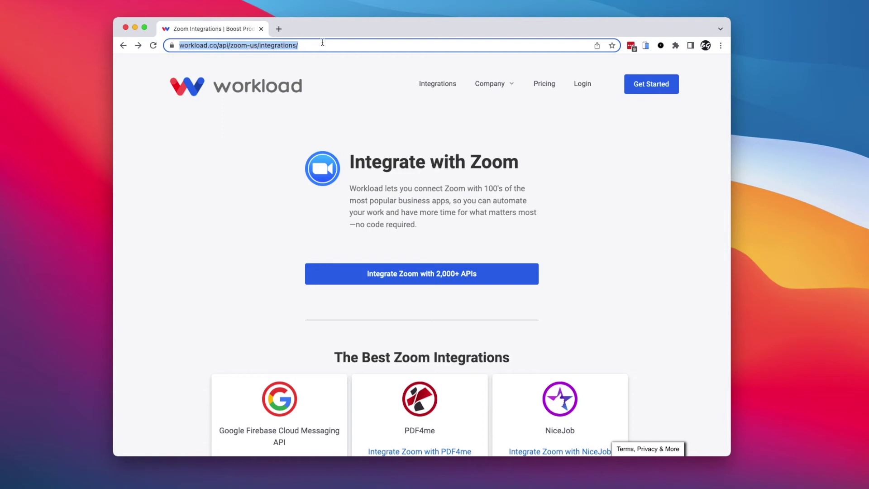
{"action": "key", "text": "Right"}
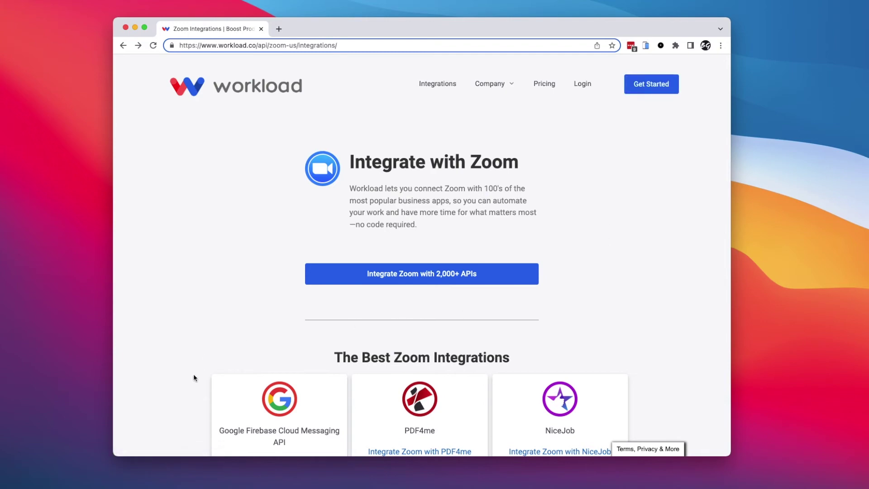
{"action": "scroll", "coordinate": [194, 372], "scroll_direction": "down", "scroll_amount": 10}
{"action": "scroll", "coordinate": [194, 385], "scroll_direction": "down", "scroll_amount": 9}
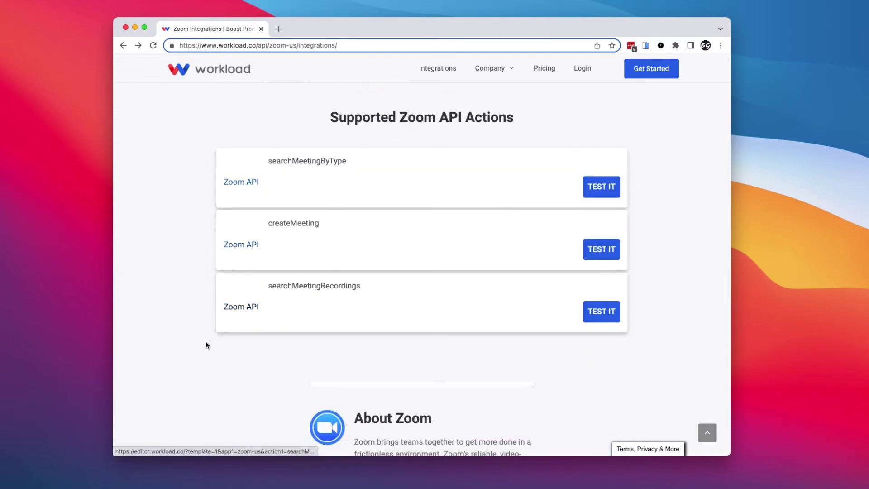
{"action": "scroll", "coordinate": [204, 347], "scroll_direction": "down", "scroll_amount": 7}
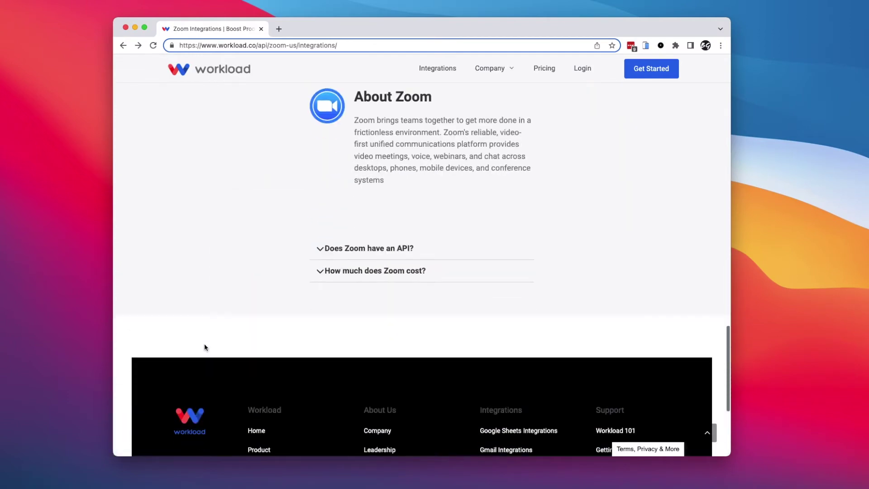
{"action": "scroll", "coordinate": [204, 347], "scroll_direction": "up", "scroll_amount": 16}
{"action": "scroll", "coordinate": [509, 86], "scroll_direction": "up", "scroll_amount": 5}
{"action": "left_click", "coordinate": [667, 105]}
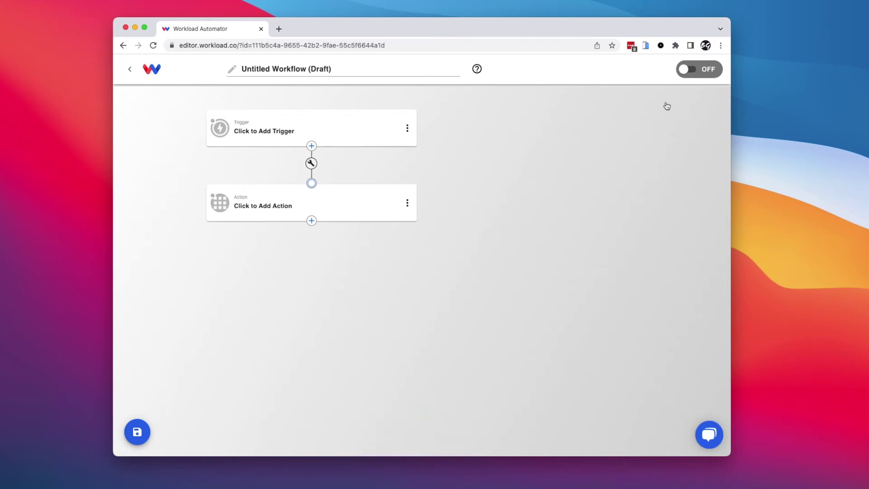
Set Zoom as the trigger app with the New Meeting event.
{"action": "mouse_move", "coordinate": [245, 149]}
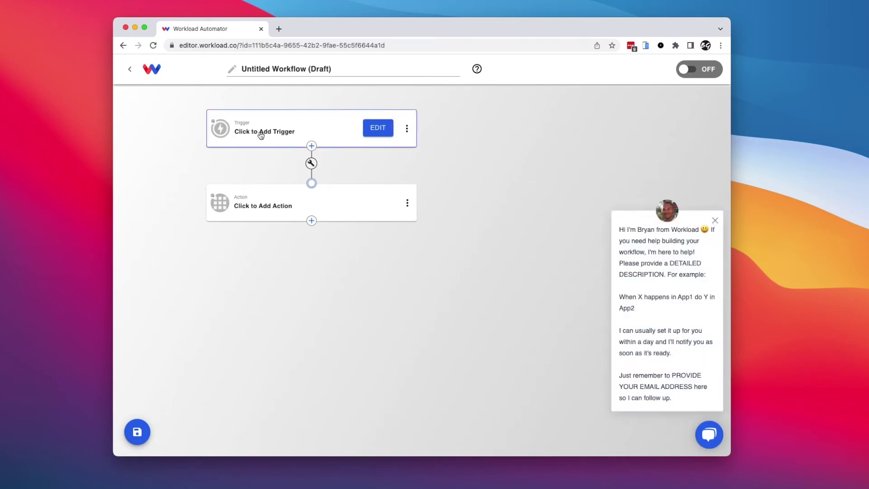
{"action": "left_click", "coordinate": [715, 220]}
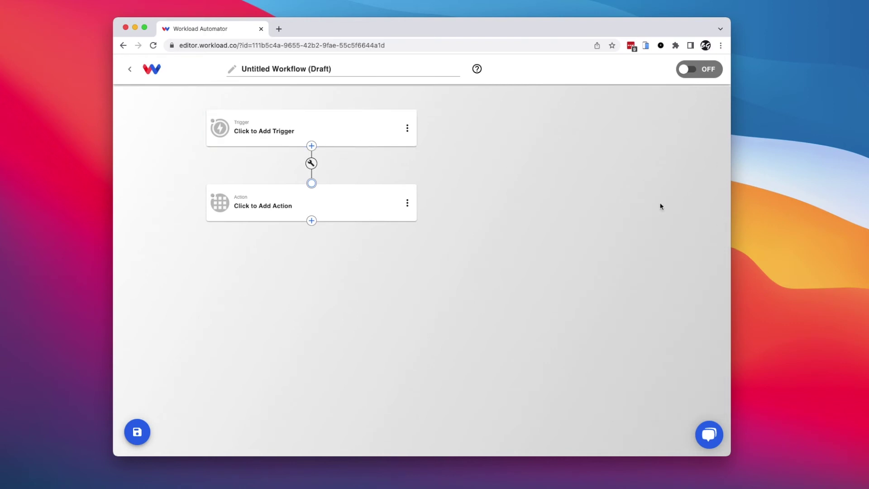
{"action": "left_click", "coordinate": [243, 141]}
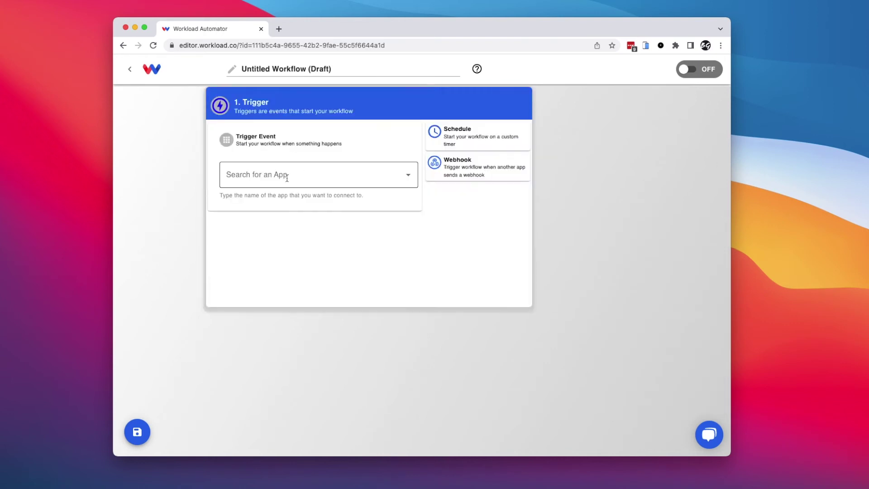
{"action": "left_click", "coordinate": [273, 178]}
{"action": "type", "text": "zoom"}
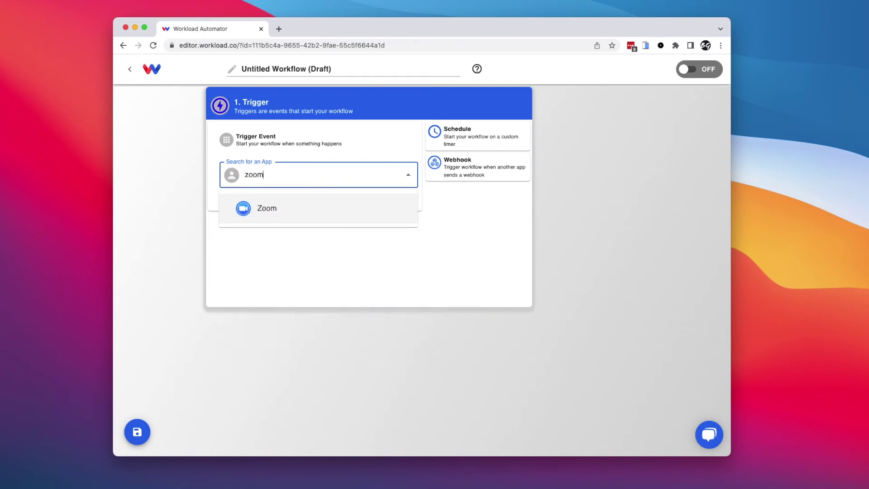
{"action": "left_click", "coordinate": [264, 209]}
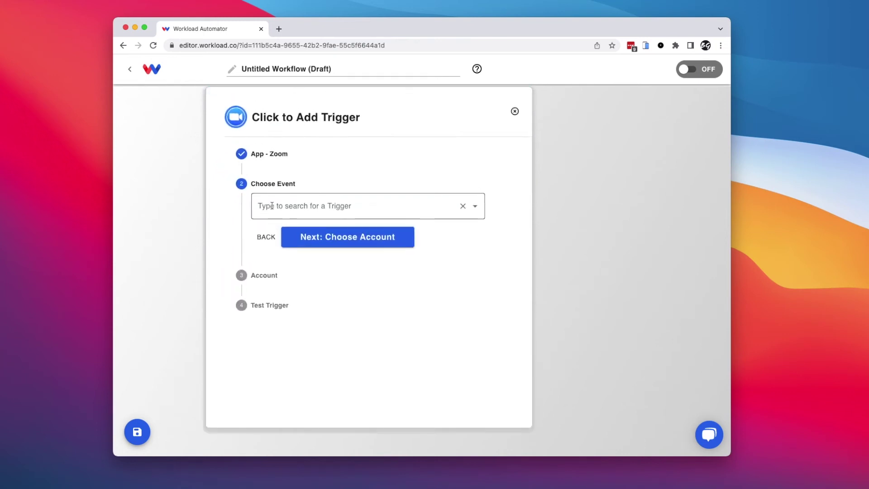
{"action": "left_click", "coordinate": [310, 204]}
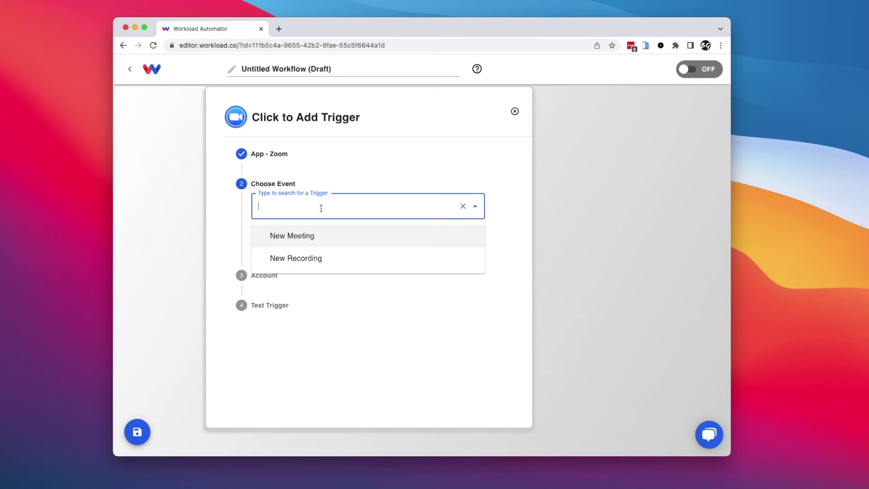
{"action": "left_click", "coordinate": [285, 237]}
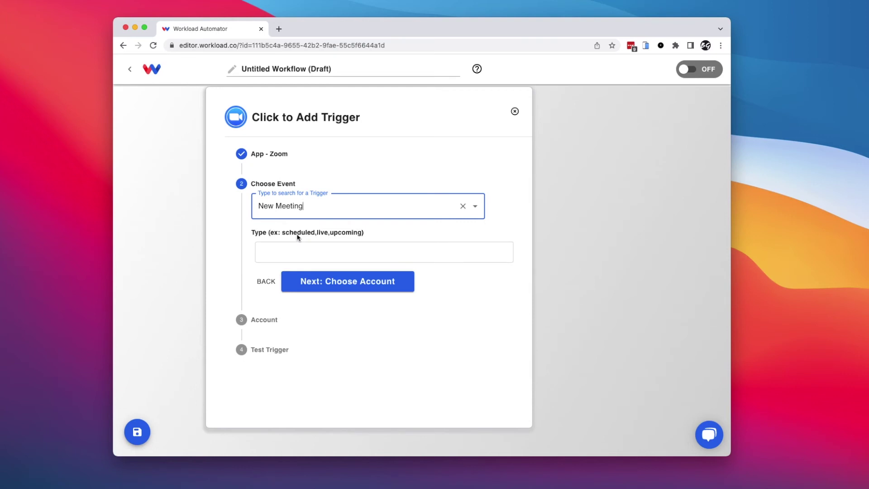
{"action": "left_click", "coordinate": [278, 256]}
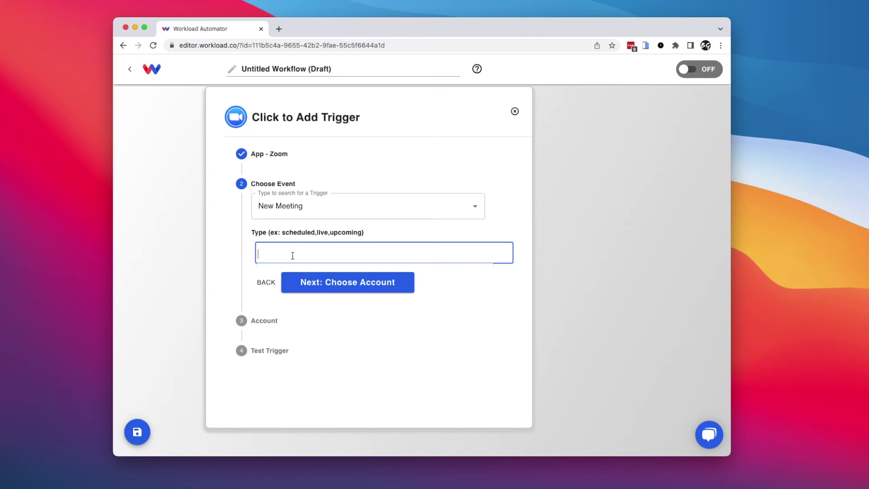
From the Zoom account choice, sign up for a Workload account with a work email and password.
{"action": "left_click", "coordinate": [343, 285]}
{"action": "left_click", "coordinate": [308, 240]}
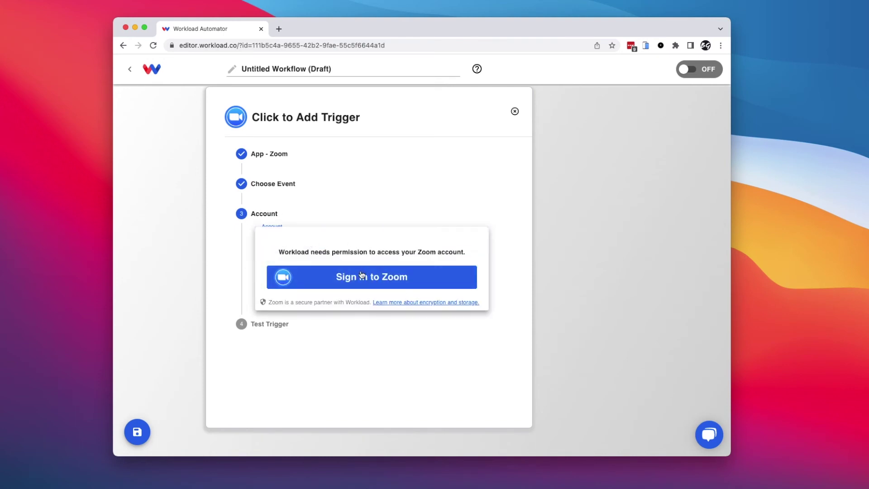
{"action": "left_click", "coordinate": [366, 284]}
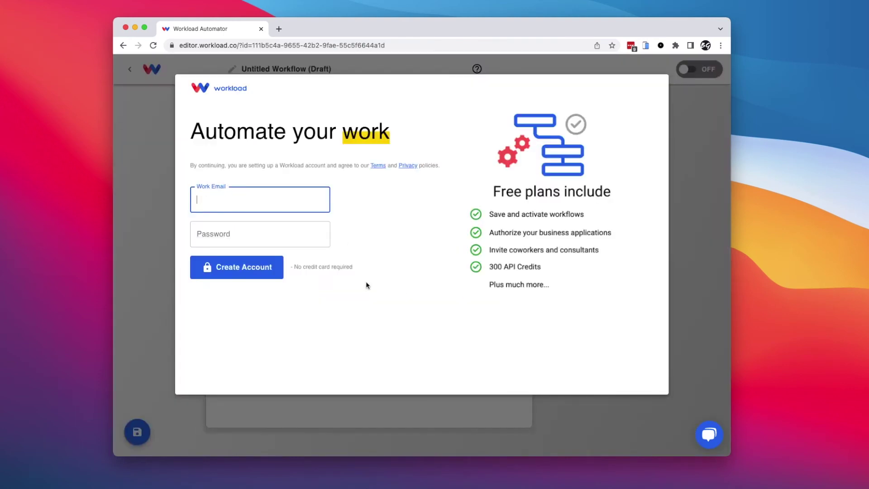
{"action": "left_click", "coordinate": [218, 200]}
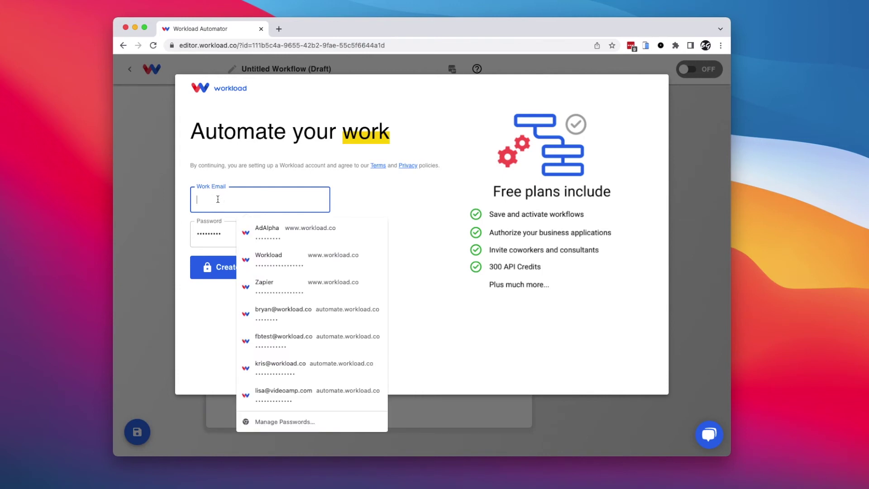
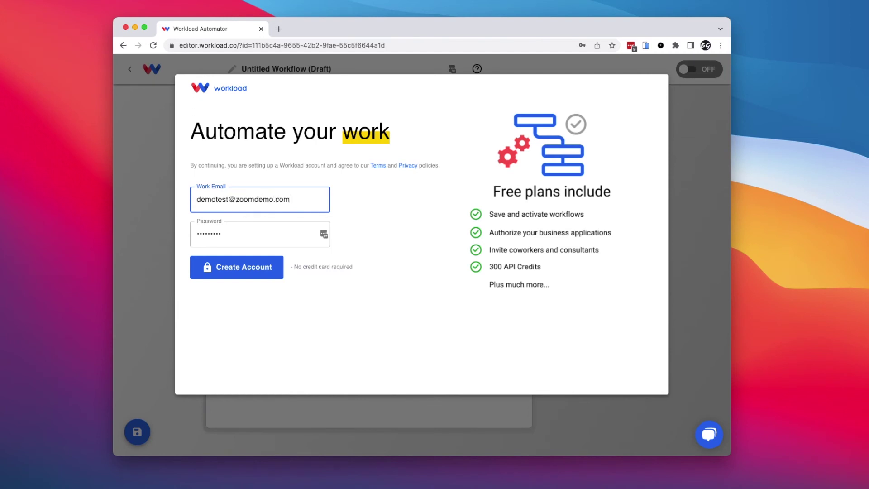
{"action": "type", "text": "m"}
{"action": "key", "text": "Tab"}
{"action": "type", "text": "•••••••••••••••"}
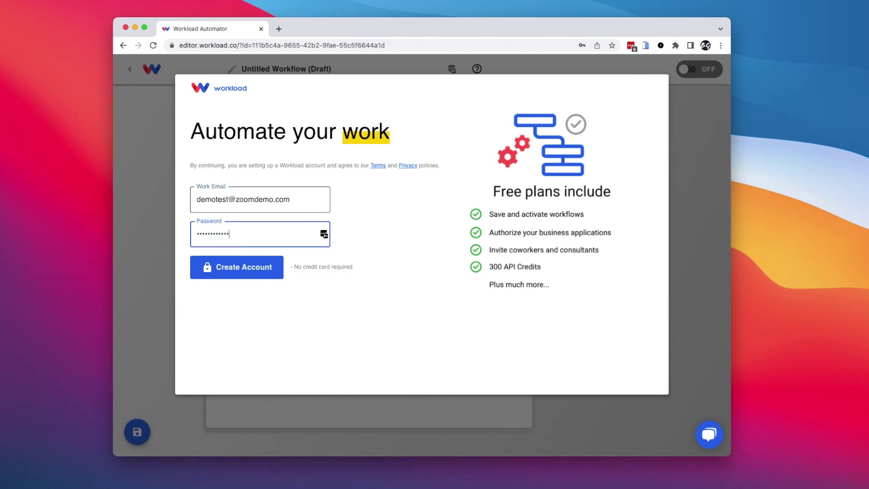
{"action": "left_click", "coordinate": [250, 276]}
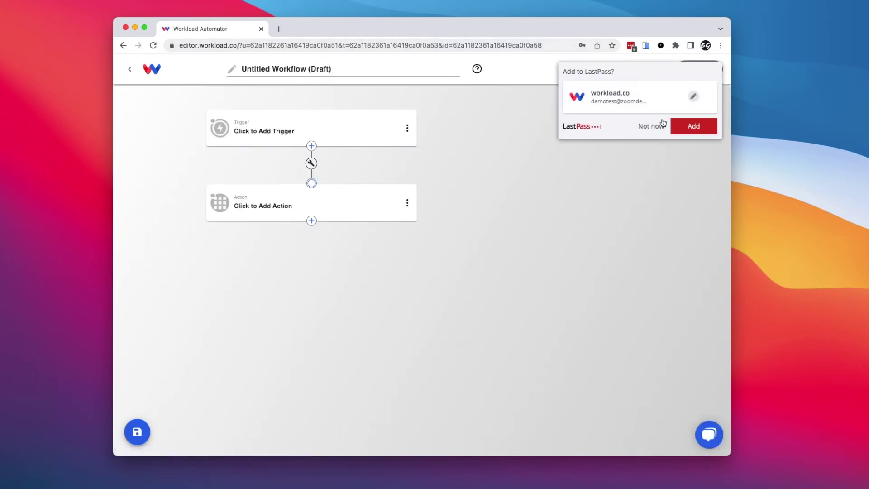
Dismiss the password-save prompt and pick Zoom's New Meeting event as the trigger again.
{"action": "left_click", "coordinate": [651, 126]}
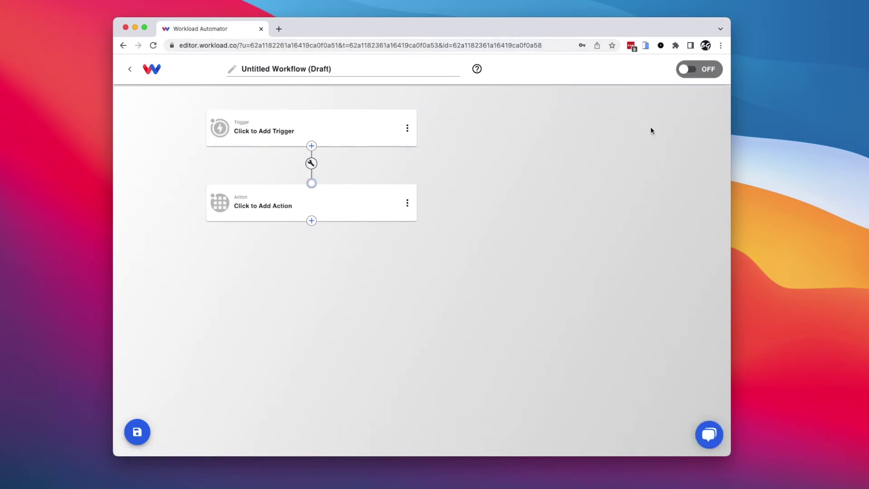
{"action": "left_click", "coordinate": [545, 47]}
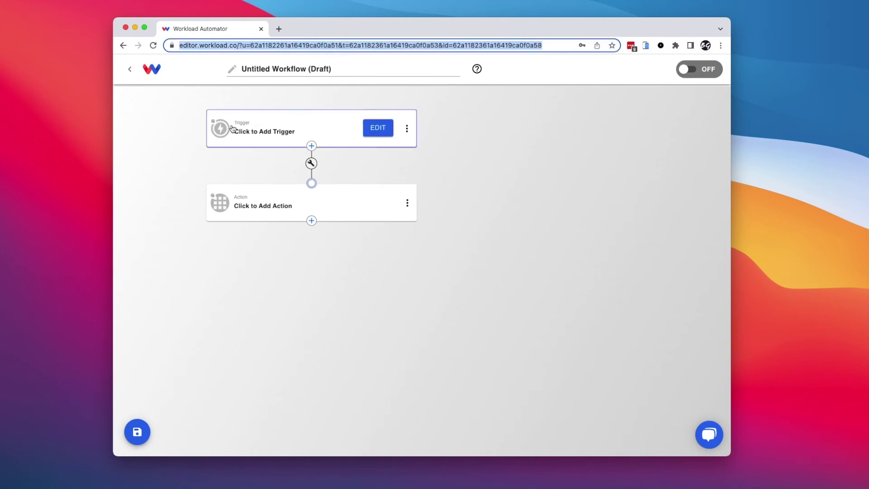
{"action": "left_click", "coordinate": [259, 131]}
{"action": "left_click", "coordinate": [281, 179]}
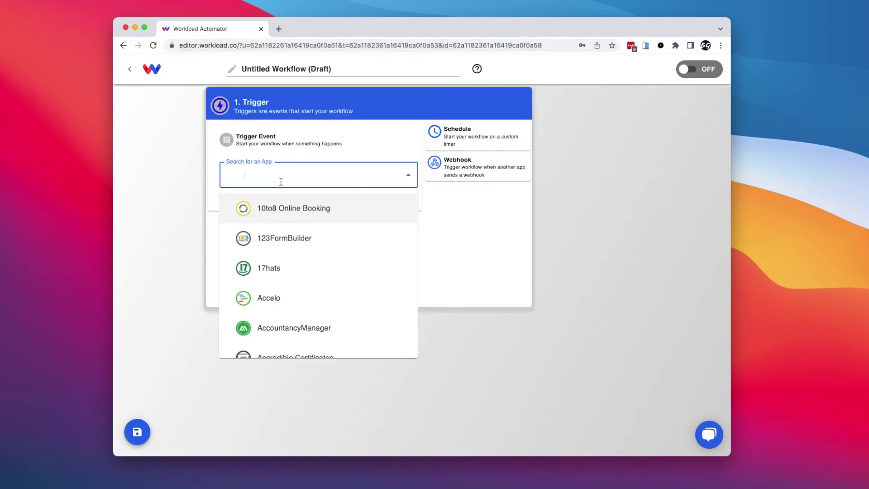
{"action": "type", "text": "zoom"}
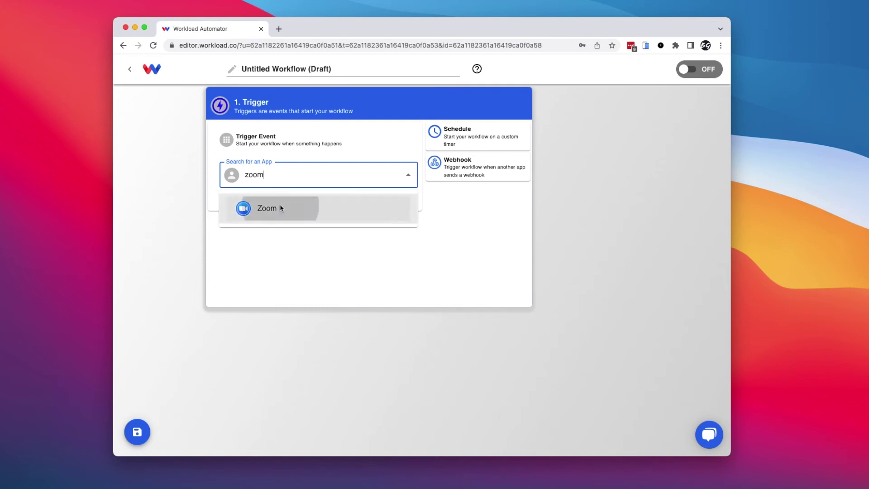
{"action": "left_click", "coordinate": [283, 208]}
{"action": "left_click", "coordinate": [284, 207]}
{"action": "left_click", "coordinate": [293, 236]}
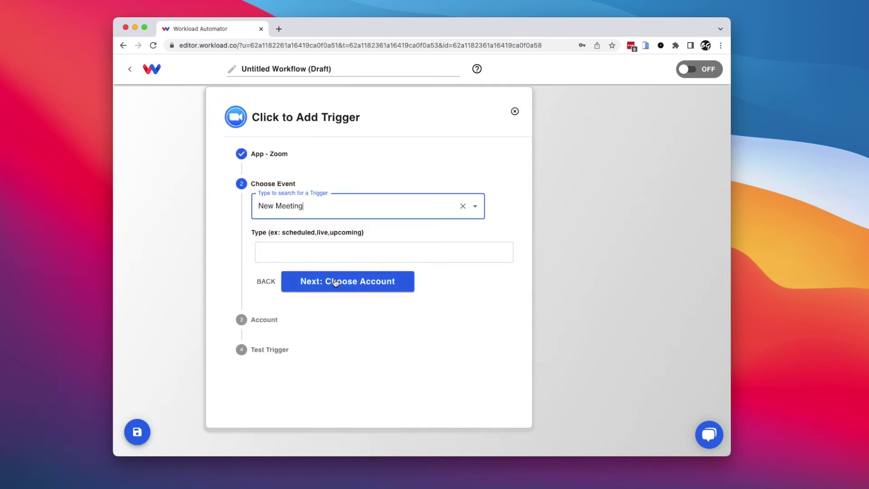
Sign in to Zoom and connect the Zoom - #1 account to the trigger.
{"action": "left_click", "coordinate": [318, 276]}
{"action": "left_click", "coordinate": [297, 247]}
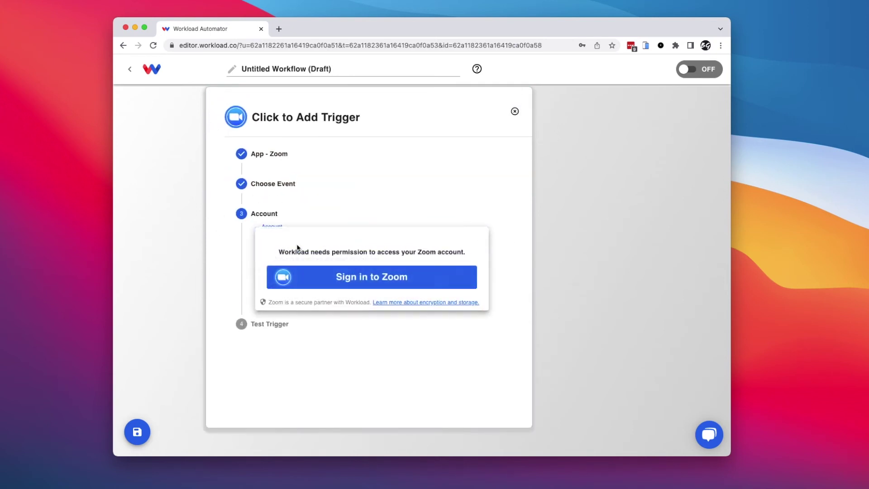
{"action": "left_click", "coordinate": [369, 279]}
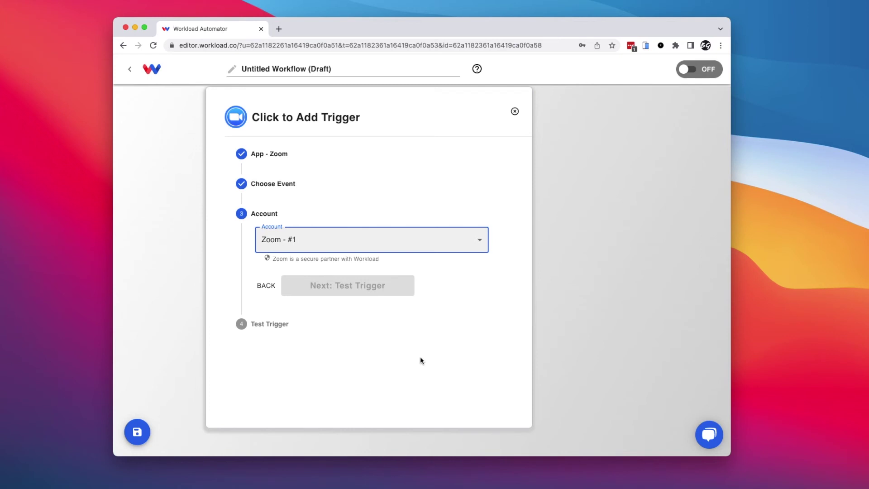
{"action": "left_click", "coordinate": [303, 247]}
{"action": "left_click", "coordinate": [291, 240]}
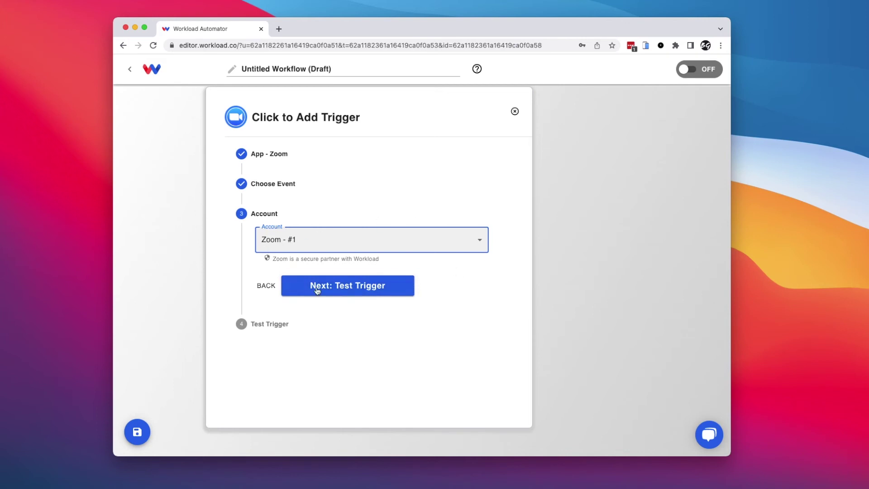
Test the trigger, load sample Zoom meeting data including join_url, and save the trigger.
{"action": "left_click", "coordinate": [337, 286]}
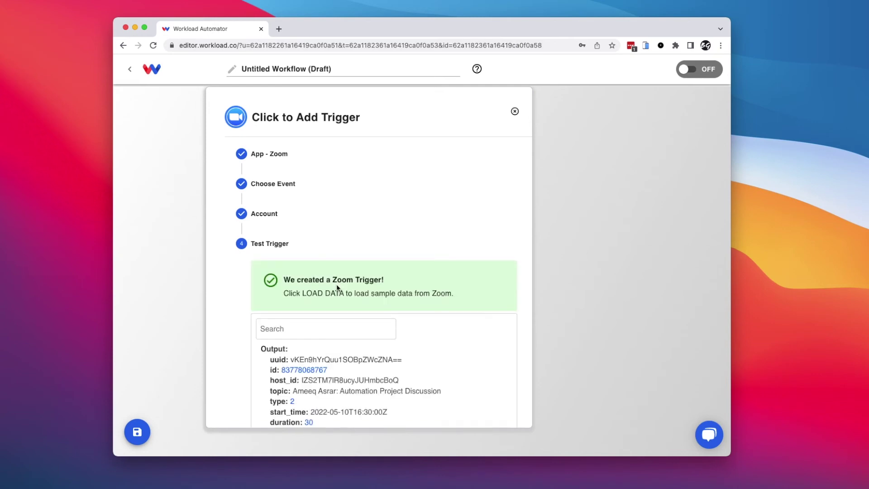
{"action": "left_click", "coordinate": [344, 360]}
{"action": "scroll", "coordinate": [328, 370], "scroll_direction": "down", "scroll_amount": 2}
{"action": "left_click", "coordinate": [328, 369]}
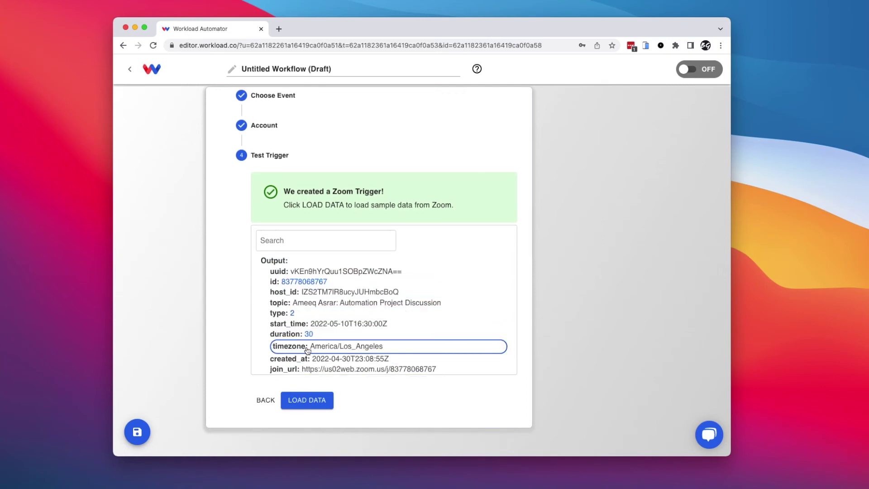
{"action": "left_click", "coordinate": [308, 400]}
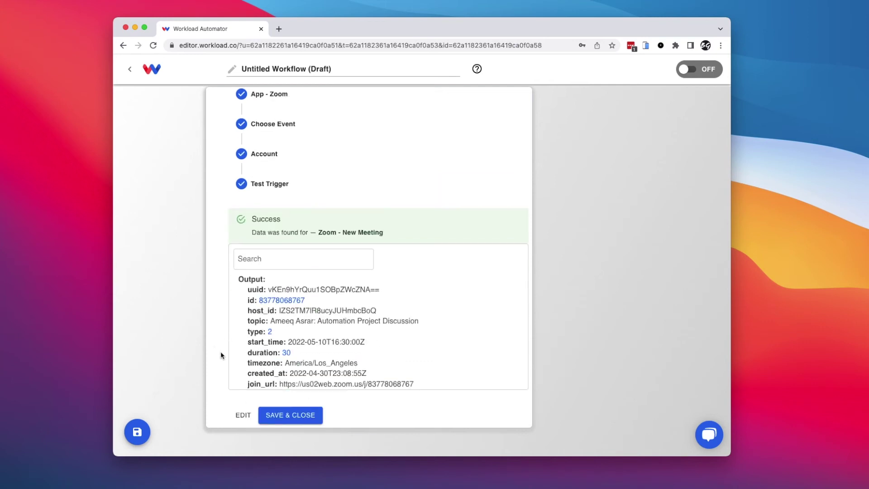
{"action": "left_click", "coordinate": [297, 414]}
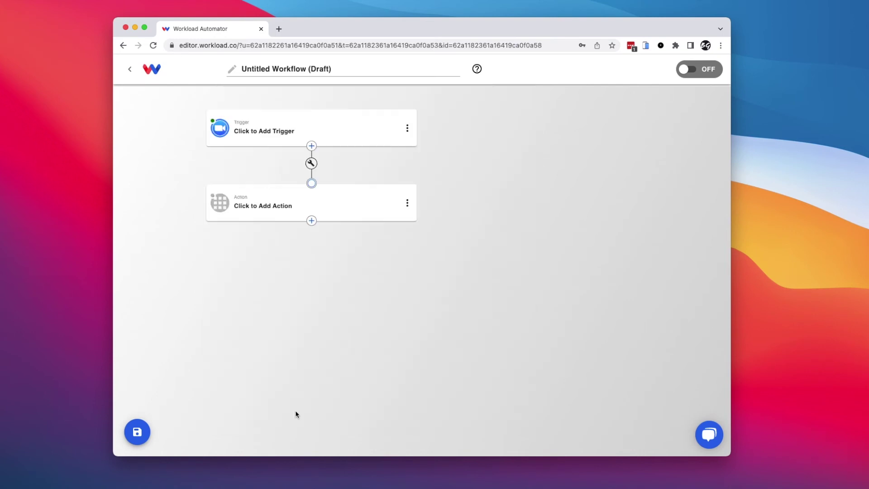
Choose Send Email from the Tools apps for the action step.
{"action": "left_click", "coordinate": [255, 212]}
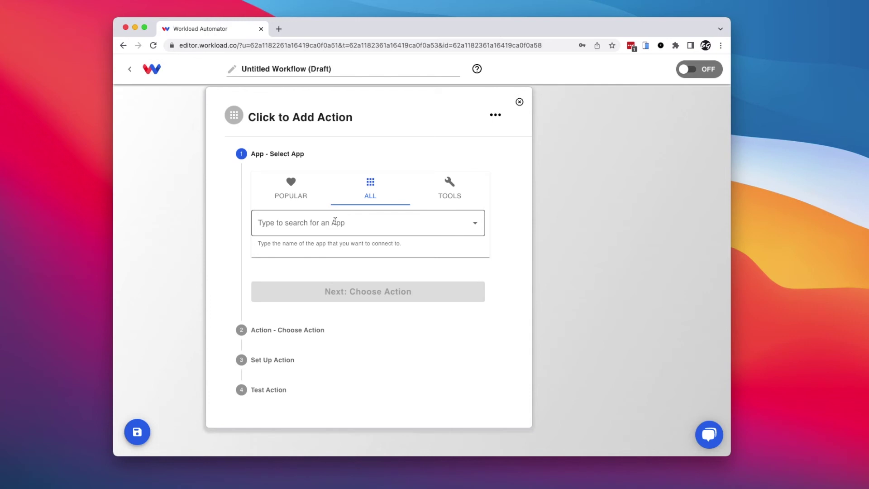
{"action": "left_click", "coordinate": [449, 192]}
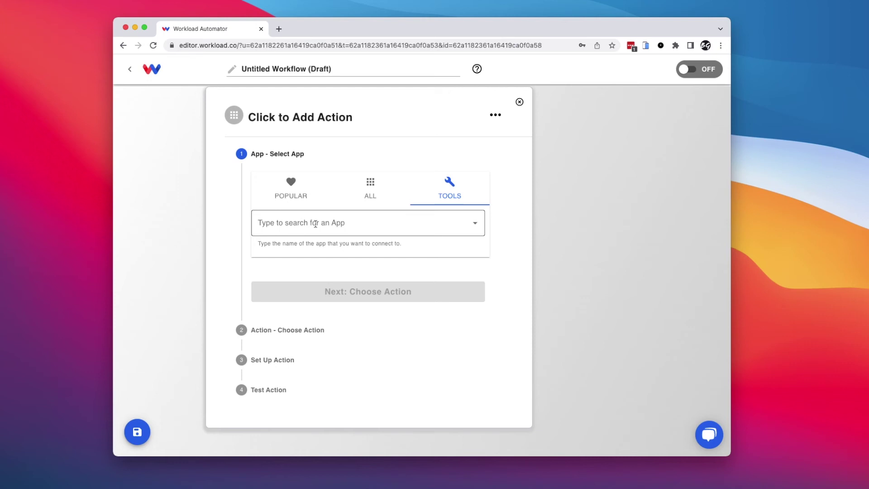
{"action": "left_click", "coordinate": [316, 223]}
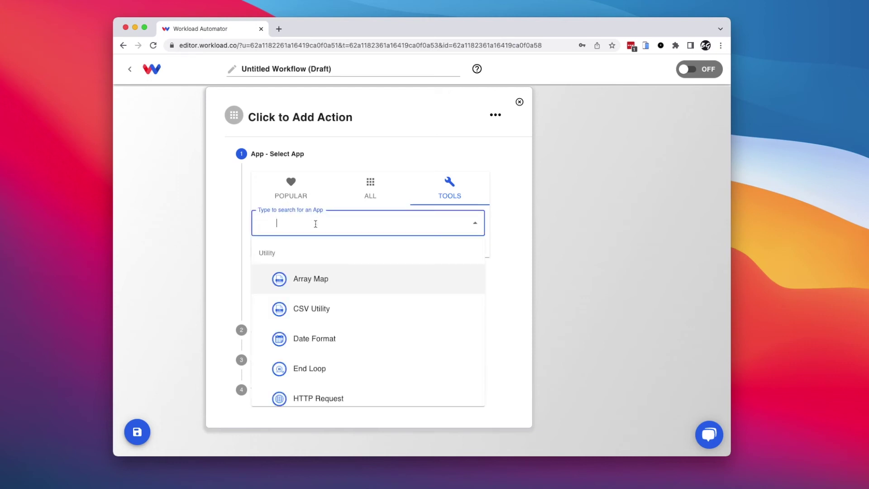
{"action": "scroll", "coordinate": [317, 317], "scroll_direction": "down", "scroll_amount": 3}
{"action": "scroll", "coordinate": [319, 355], "scroll_direction": "down", "scroll_amount": 3}
{"action": "scroll", "coordinate": [307, 385], "scroll_direction": "down", "scroll_amount": 3}
{"action": "scroll", "coordinate": [312, 382], "scroll_direction": "up", "scroll_amount": 2}
{"action": "left_click", "coordinate": [298, 306]}
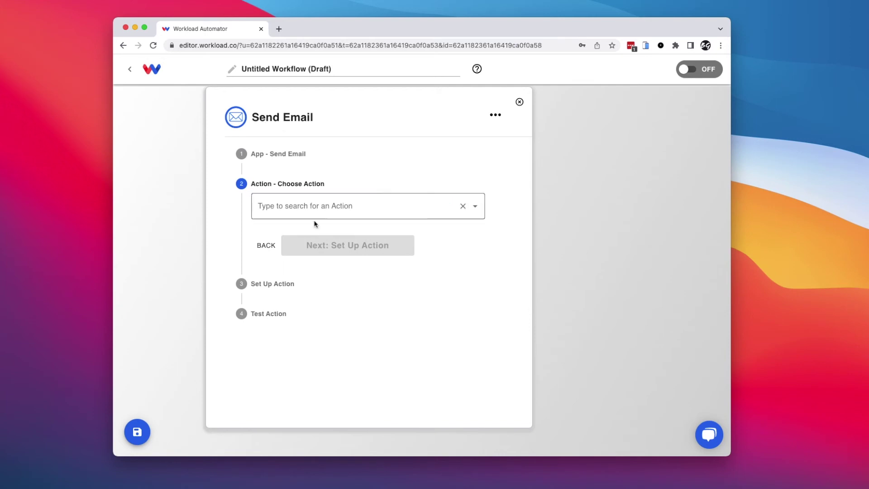
{"action": "left_click", "coordinate": [286, 210]}
Pick the Send Outbound Email action and type 'Zoom meeting link:' in the Message.
{"action": "left_click", "coordinate": [315, 260]}
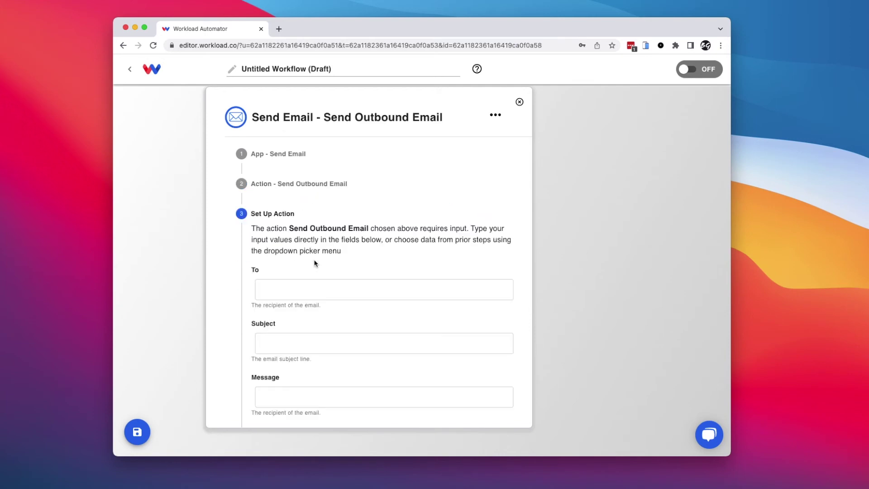
{"action": "scroll", "coordinate": [324, 326], "scroll_direction": "down", "scroll_amount": 5}
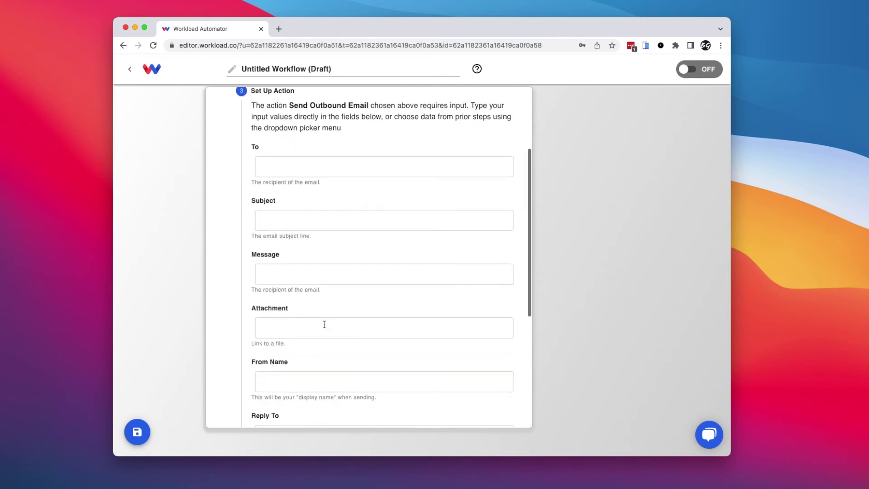
{"action": "scroll", "coordinate": [333, 317], "scroll_direction": "down", "scroll_amount": 9}
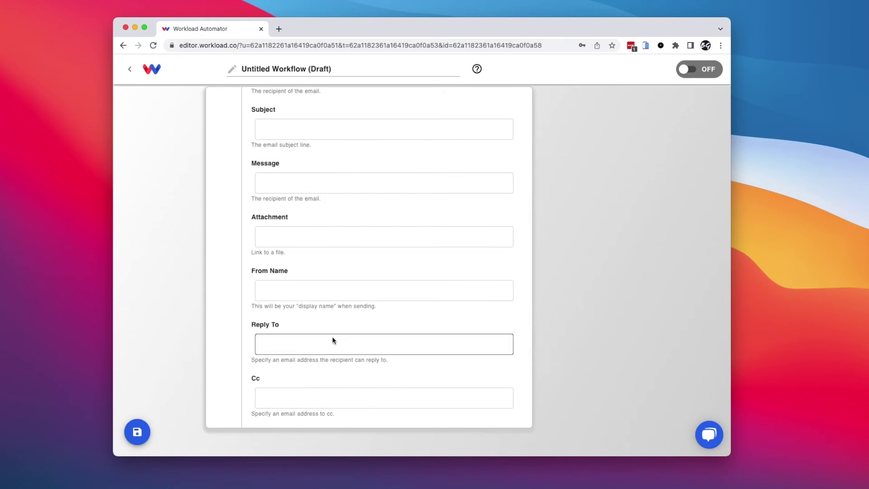
{"action": "scroll", "coordinate": [332, 339], "scroll_direction": "up", "scroll_amount": 7}
{"action": "left_click", "coordinate": [273, 223]}
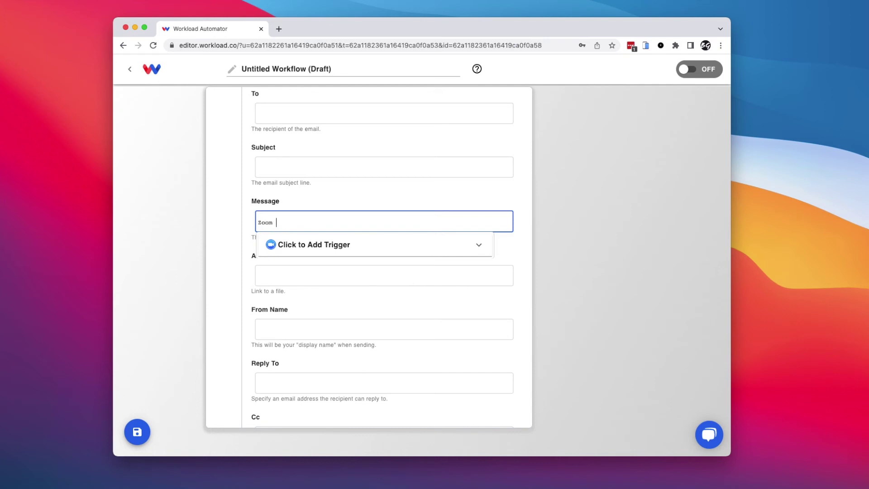
{"action": "type", "text": "Zoom meeting link:"}
{"action": "key", "text": "Return"}
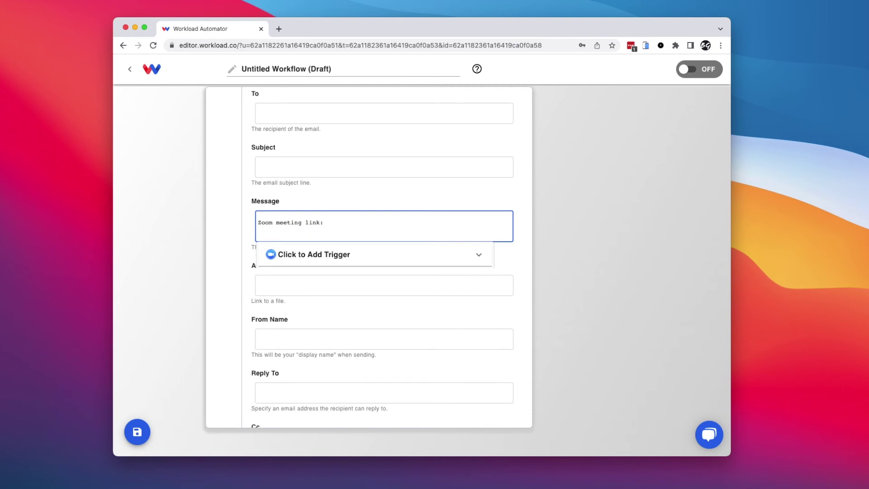
Insert the Zoom join_url data on the line after the message text.
{"action": "left_click", "coordinate": [295, 258]}
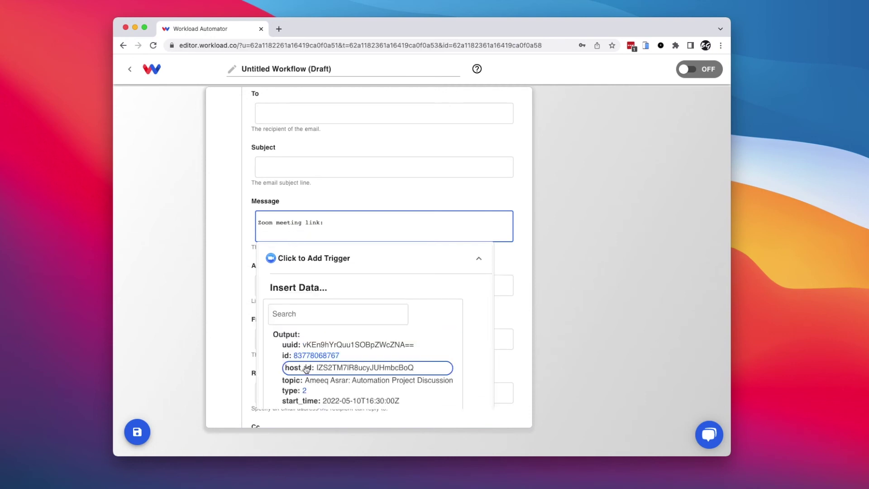
{"action": "scroll", "coordinate": [307, 369], "scroll_direction": "down", "scroll_amount": 3}
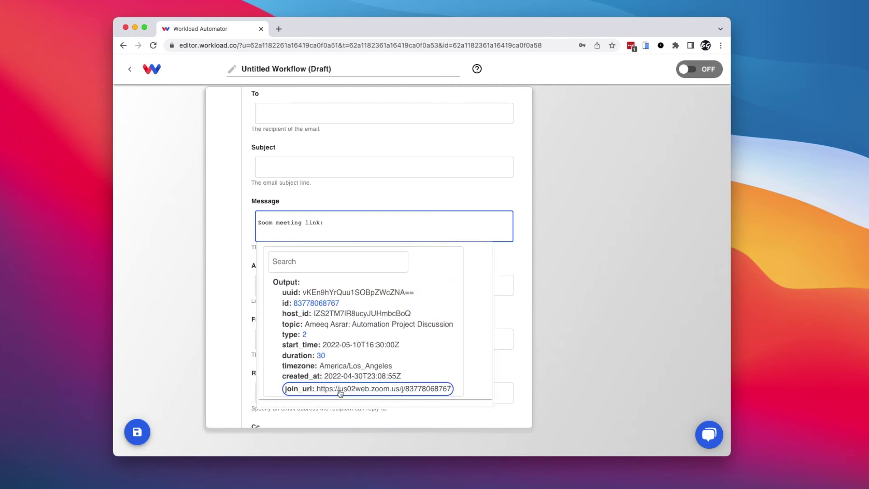
{"action": "left_click", "coordinate": [343, 390]}
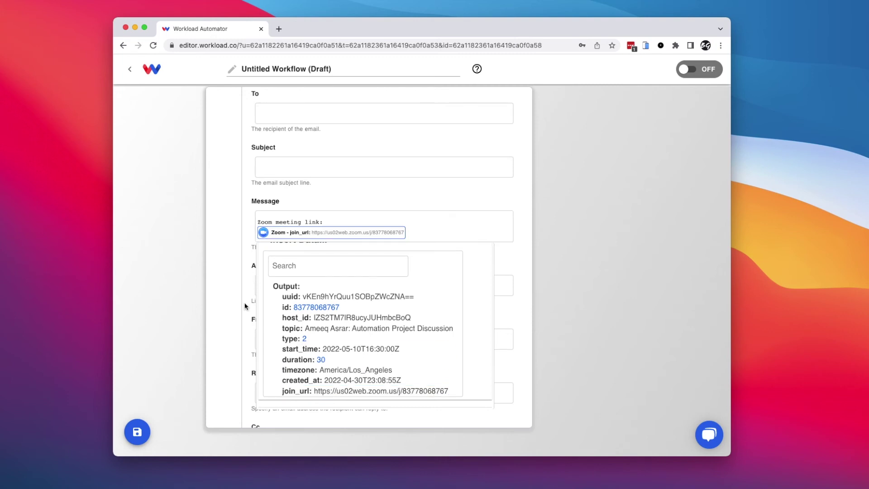
{"action": "left_click", "coordinate": [234, 308]}
{"action": "scroll", "coordinate": [254, 326], "scroll_direction": "down", "scroll_amount": 5}
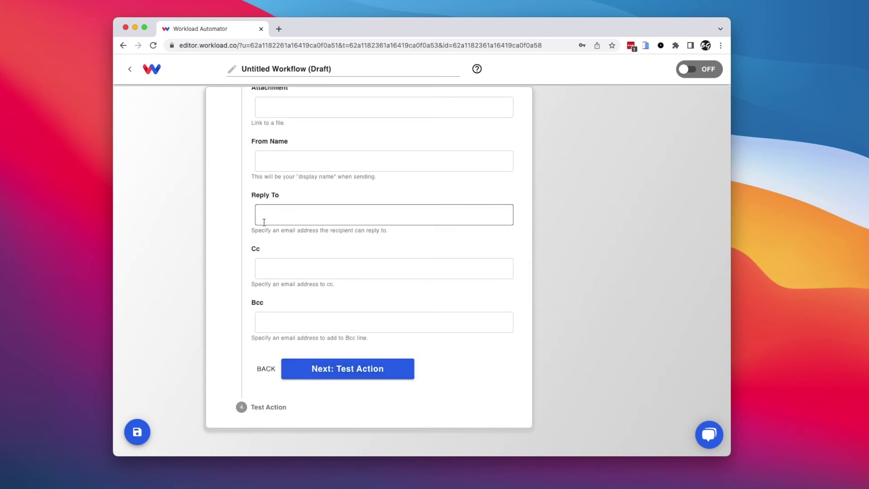
{"action": "scroll", "coordinate": [262, 219], "scroll_direction": "up", "scroll_amount": 10}
{"action": "scroll", "coordinate": [326, 335], "scroll_direction": "down", "scroll_amount": 3}
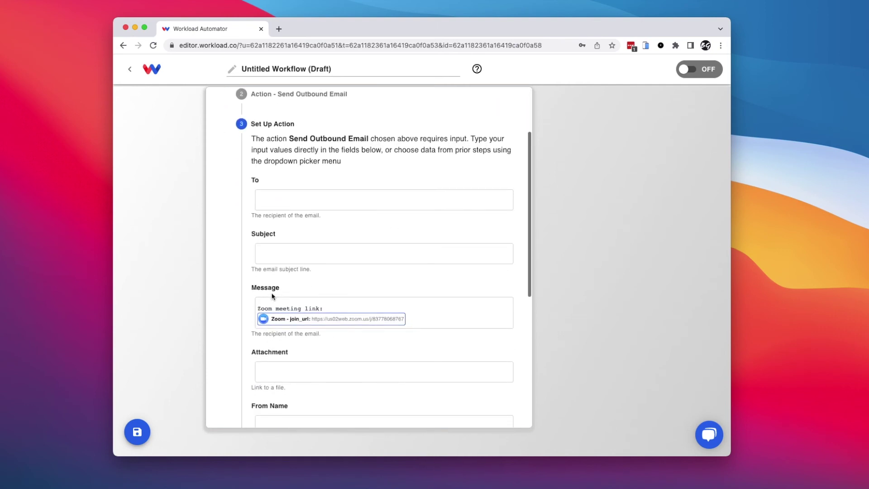
{"action": "scroll", "coordinate": [317, 281], "scroll_direction": "up", "scroll_amount": 3}
Replace Send Email with the Send SMS app and its Send SMS action.
{"action": "left_click", "coordinate": [259, 153]}
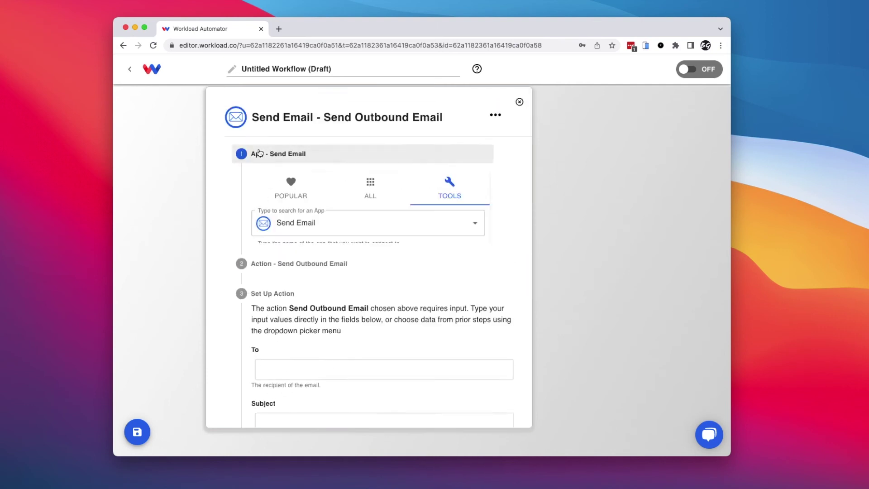
{"action": "left_click", "coordinate": [449, 187]}
{"action": "left_click", "coordinate": [341, 232]}
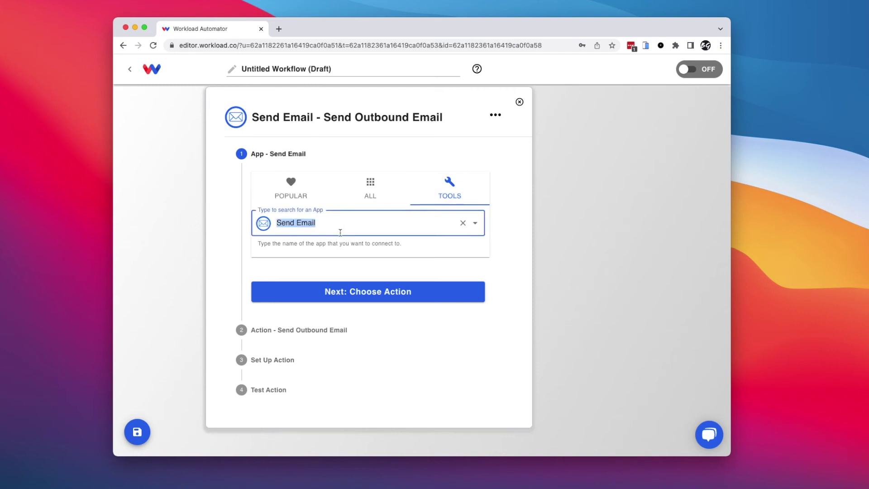
{"action": "left_click", "coordinate": [326, 222]}
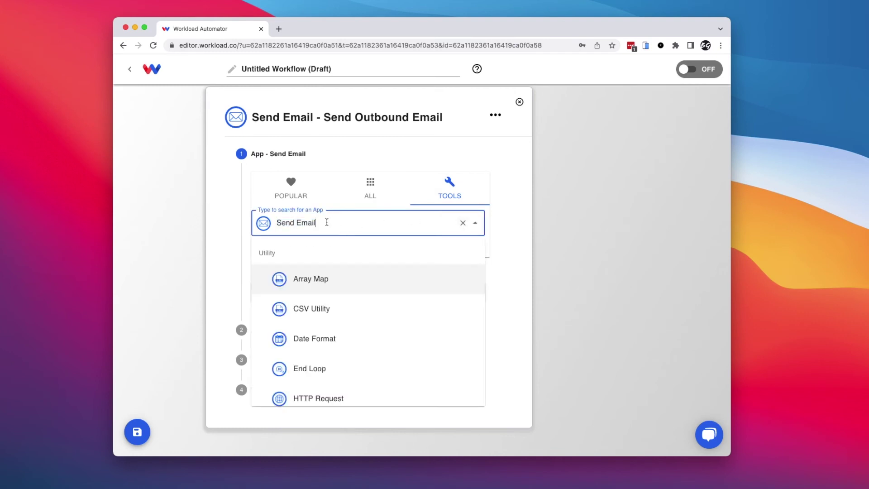
{"action": "scroll", "coordinate": [342, 349], "scroll_direction": "down", "scroll_amount": 5}
{"action": "left_click", "coordinate": [323, 388]}
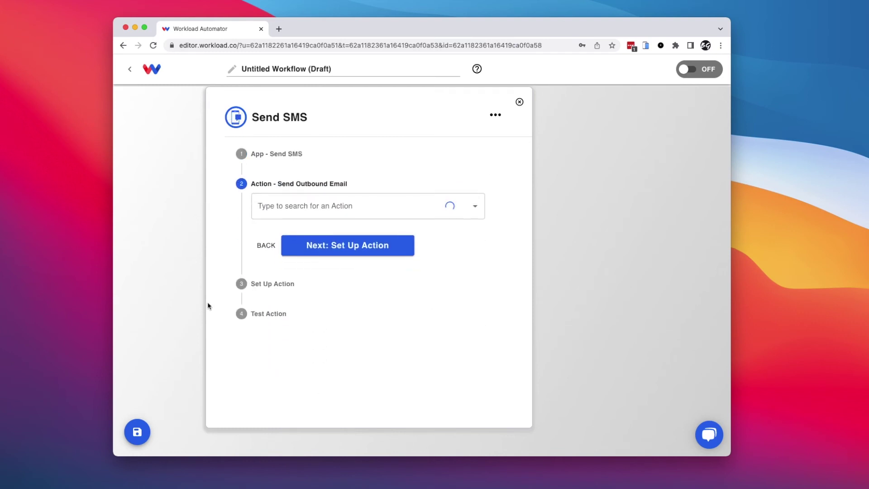
{"action": "left_click", "coordinate": [301, 204]}
{"action": "left_click", "coordinate": [294, 257]}
Enter the recipient's phone number and set the message to the Zoom join_url.
{"action": "left_click", "coordinate": [288, 291]}
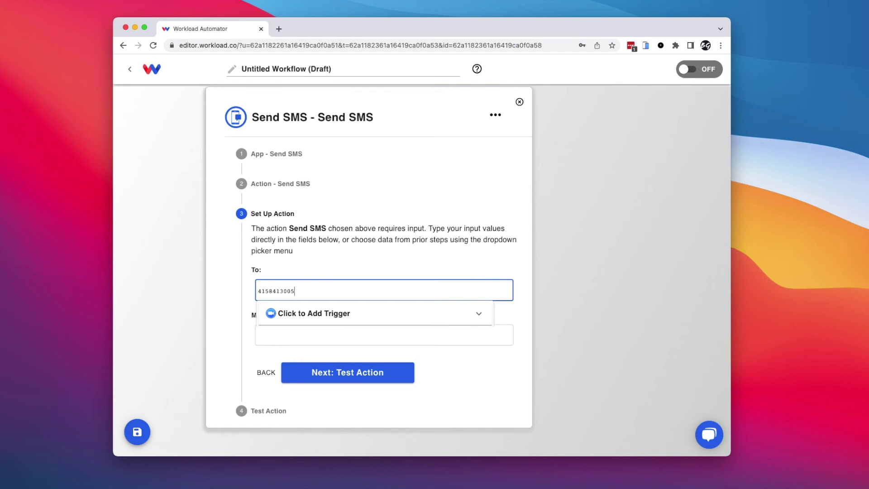
{"action": "left_click", "coordinate": [234, 328]}
{"action": "left_click", "coordinate": [290, 335]}
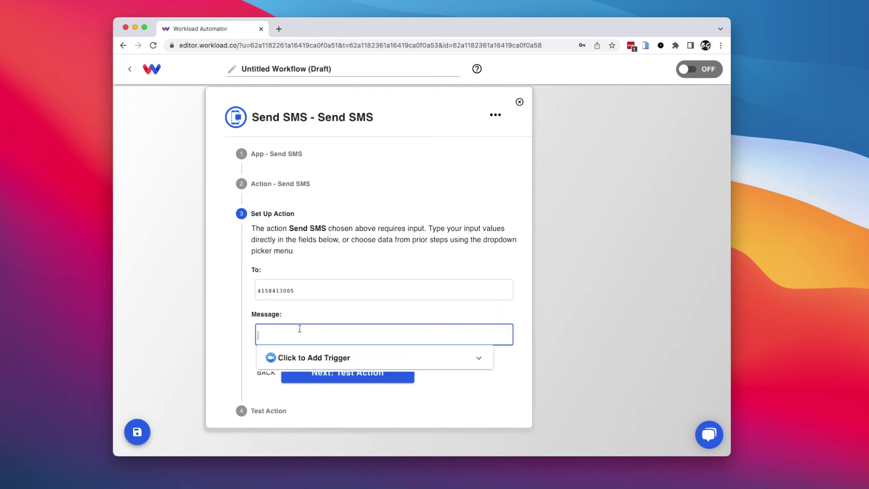
{"action": "left_click", "coordinate": [331, 358]}
{"action": "scroll", "coordinate": [317, 385], "scroll_direction": "down", "scroll_amount": 2}
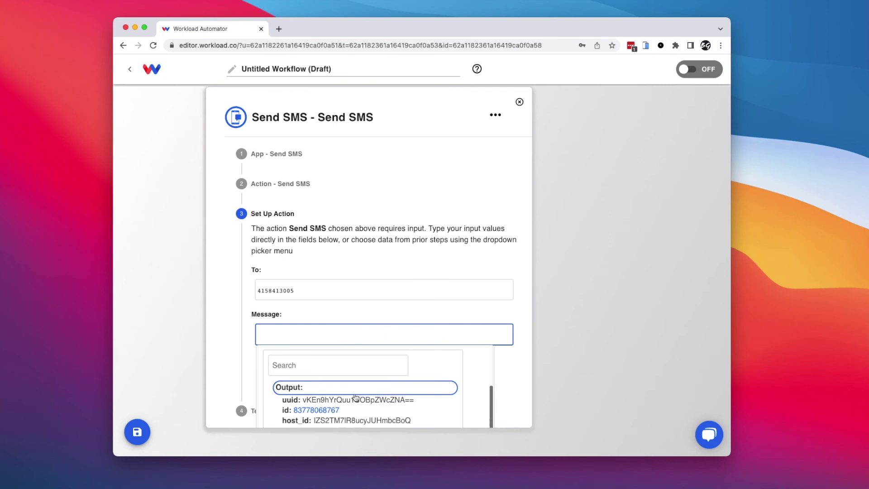
{"action": "scroll", "coordinate": [299, 409], "scroll_direction": "down", "scroll_amount": 4}
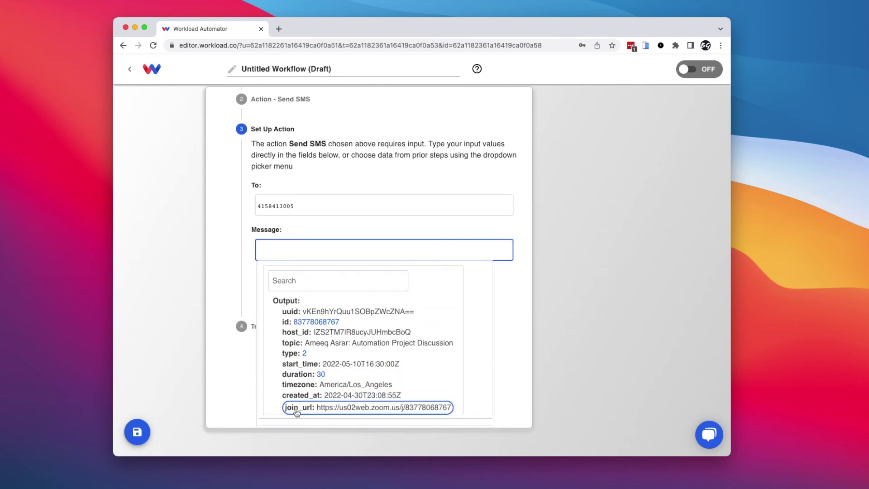
{"action": "left_click", "coordinate": [297, 410]}
{"action": "left_click", "coordinate": [223, 293]}
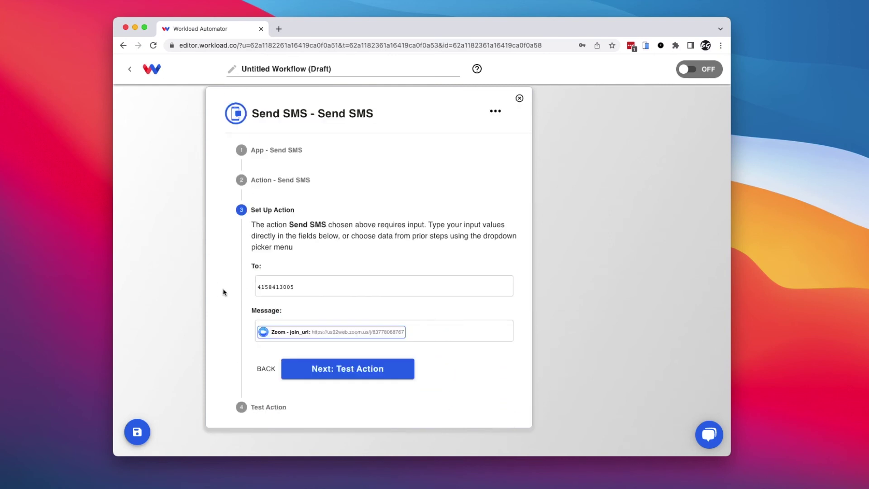
{"action": "left_click", "coordinate": [334, 369]}
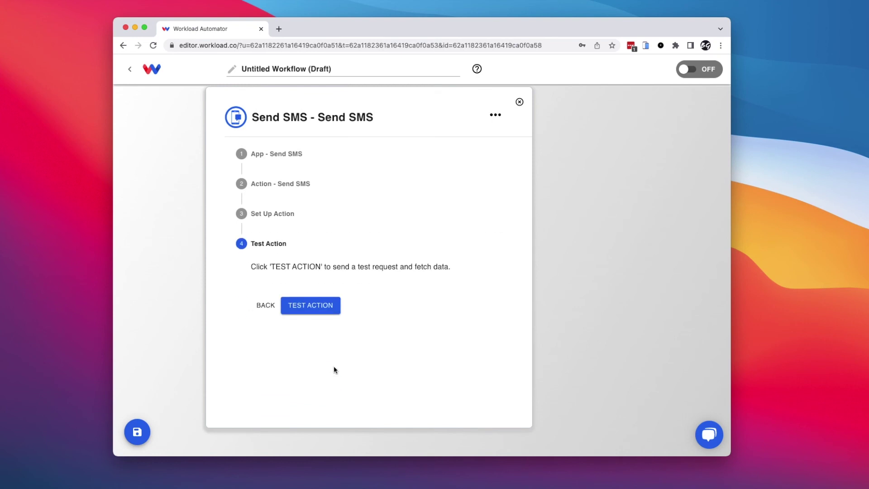
Run the Send SMS test, review the response output, and save the action.
{"action": "left_click", "coordinate": [311, 305]}
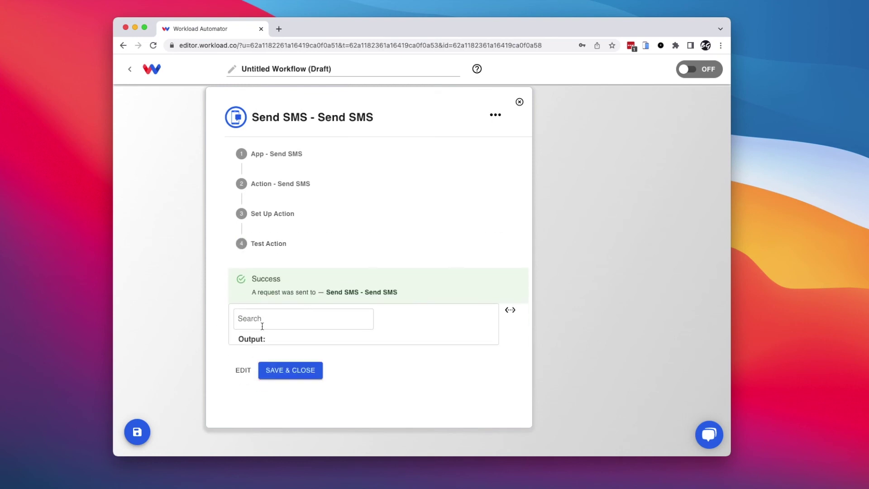
{"action": "scroll", "coordinate": [233, 383], "scroll_direction": "down", "scroll_amount": 4}
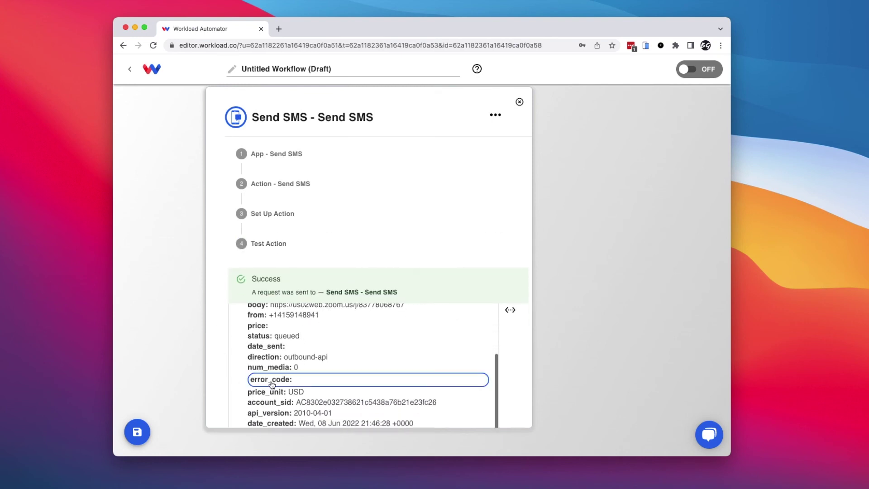
{"action": "scroll", "coordinate": [272, 384], "scroll_direction": "down", "scroll_amount": 8}
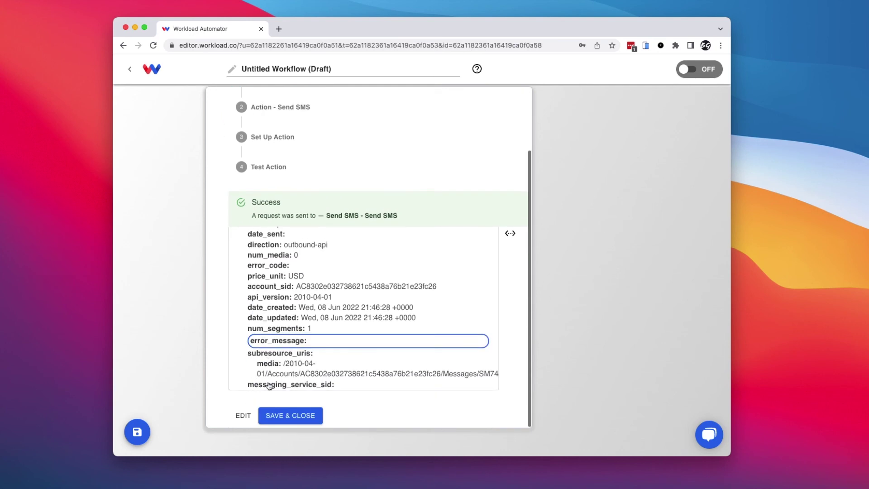
{"action": "scroll", "coordinate": [255, 310], "scroll_direction": "up", "scroll_amount": 5}
{"action": "scroll", "coordinate": [255, 310], "scroll_direction": "up", "scroll_amount": 3}
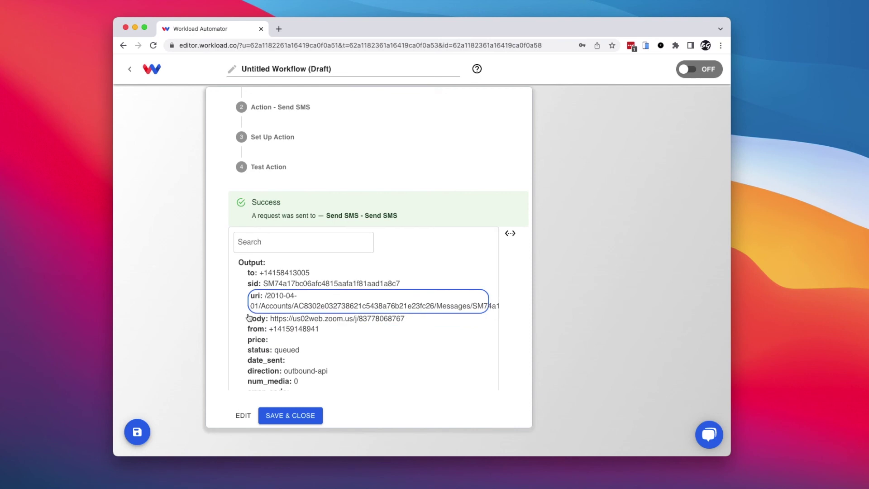
{"action": "left_click", "coordinate": [282, 419]}
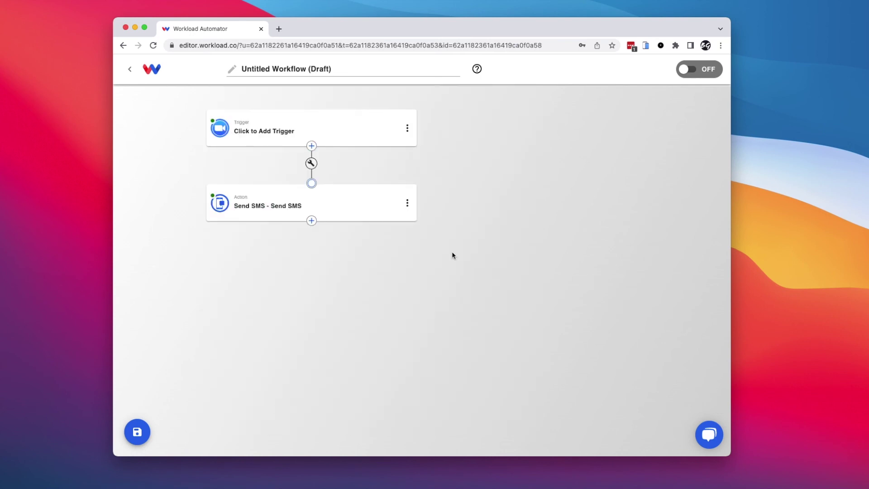
Toggle the workflow to ACTIVE and retitle it 'Zoom > SMS messsage'.
{"action": "left_click", "coordinate": [691, 72]}
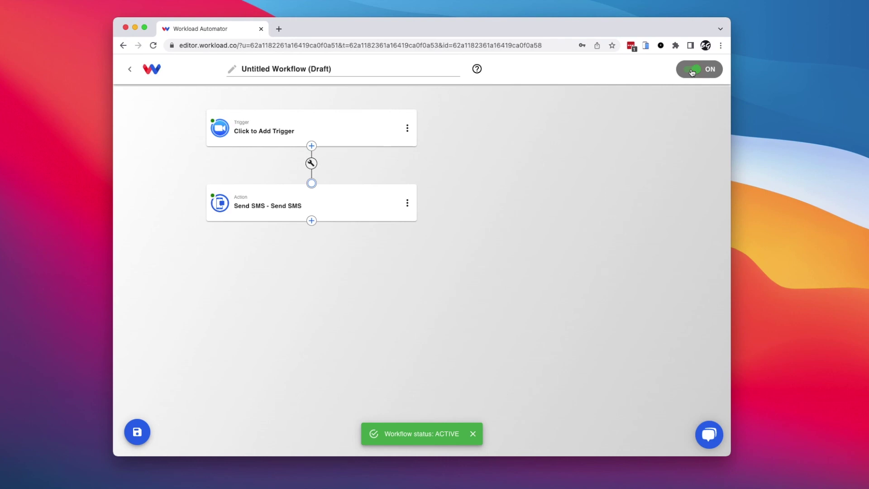
{"action": "left_click", "coordinate": [334, 68]}
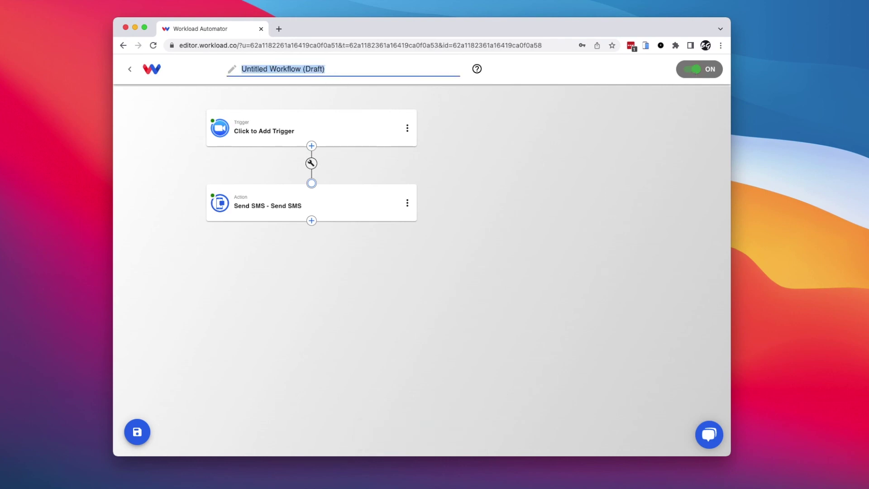
{"action": "type", "text": "Zoom > SMS messsage"}
{"action": "key", "text": "Return"}
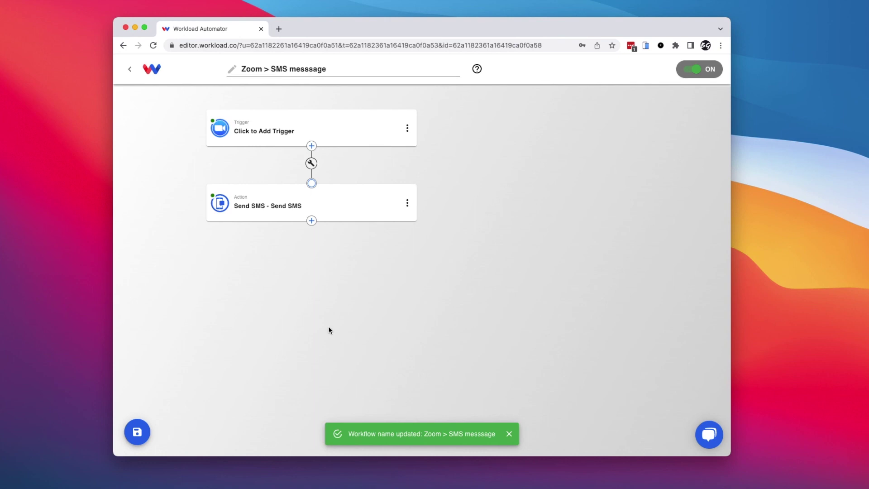
Find 'Zoom > SMS messsage' in the Workflows list, reopen it, and switch it to PAUSED.
{"action": "left_click", "coordinate": [133, 73]}
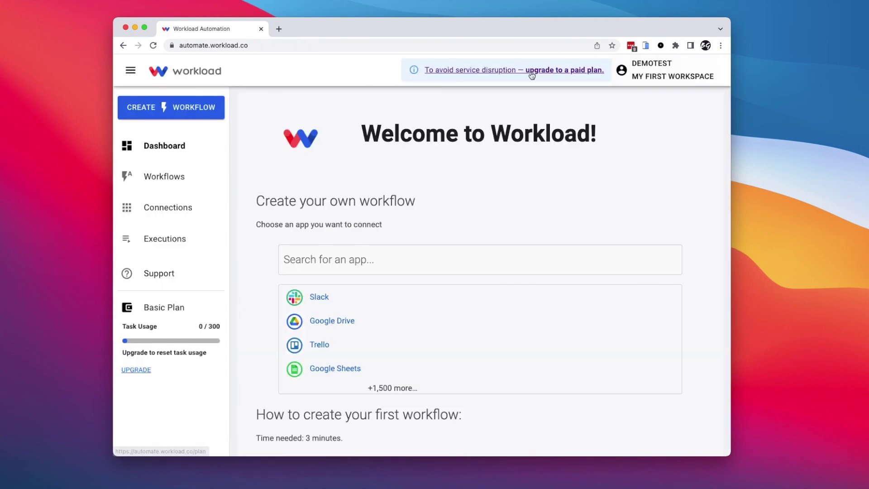
{"action": "left_click", "coordinate": [164, 177]}
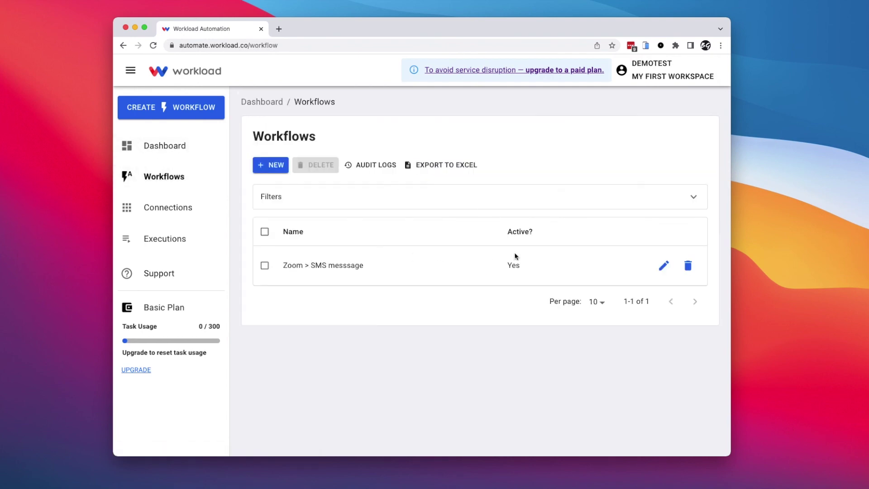
{"action": "left_click", "coordinate": [665, 268]}
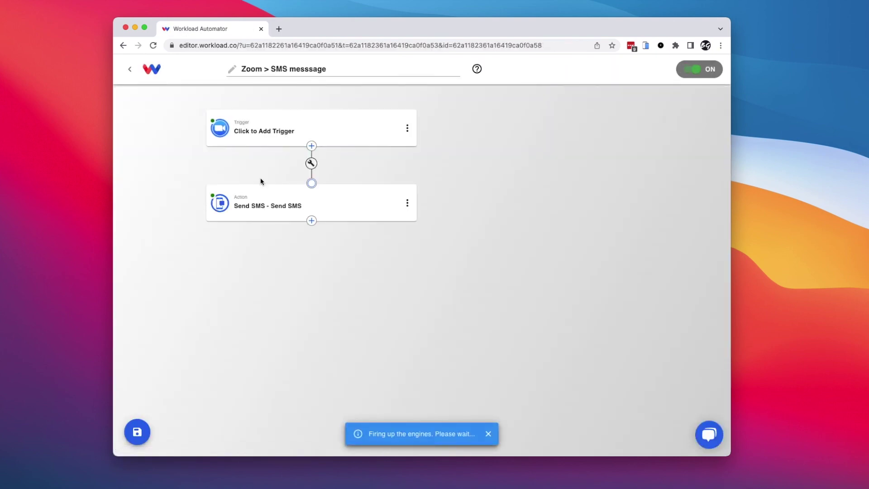
{"action": "left_click", "coordinate": [689, 71]}
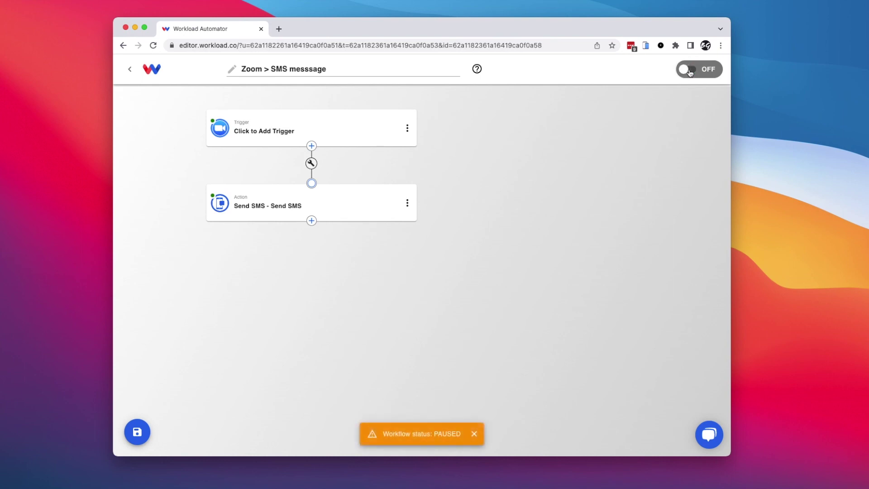